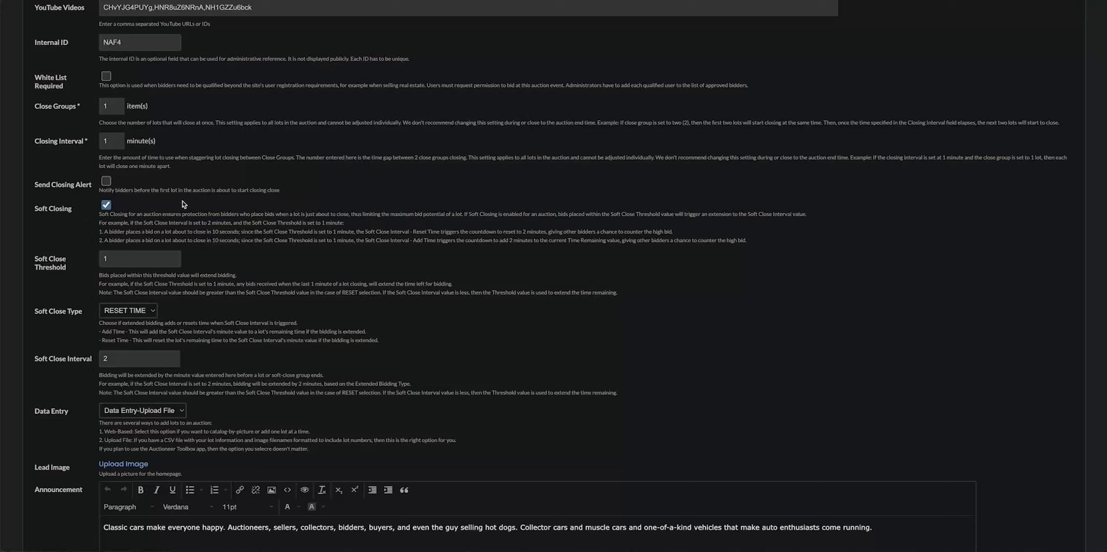
Enable Soft Closing for the auction with a Soft Close Threshold of 3 and a Soft Close Interval of 3 minutes.
left_click(106, 206)
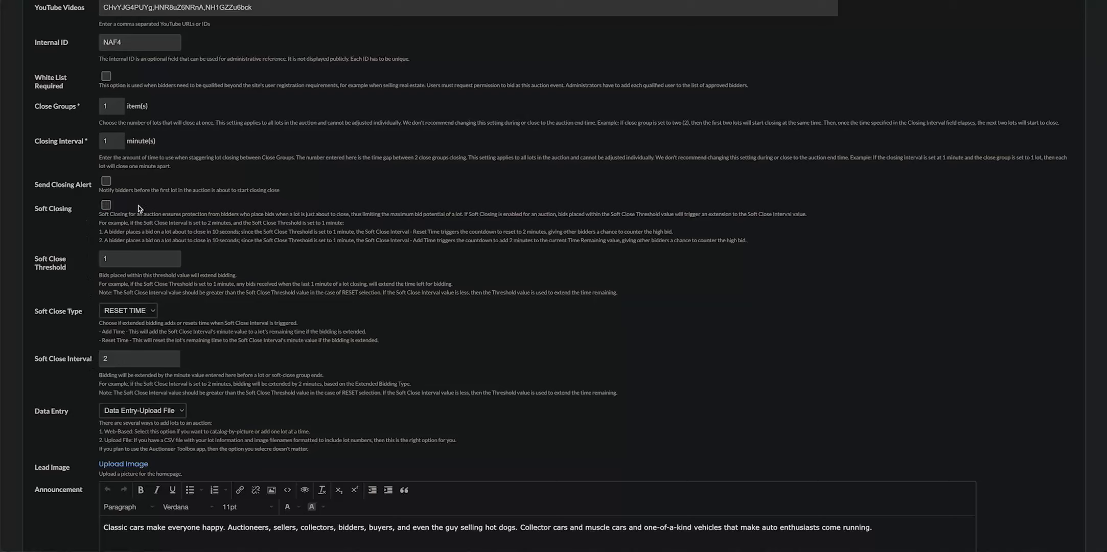
left_click(106, 206)
left_click(136, 258)
key("BackSpace")
key("BackSpace")
scroll(213, 278, "down", 1)
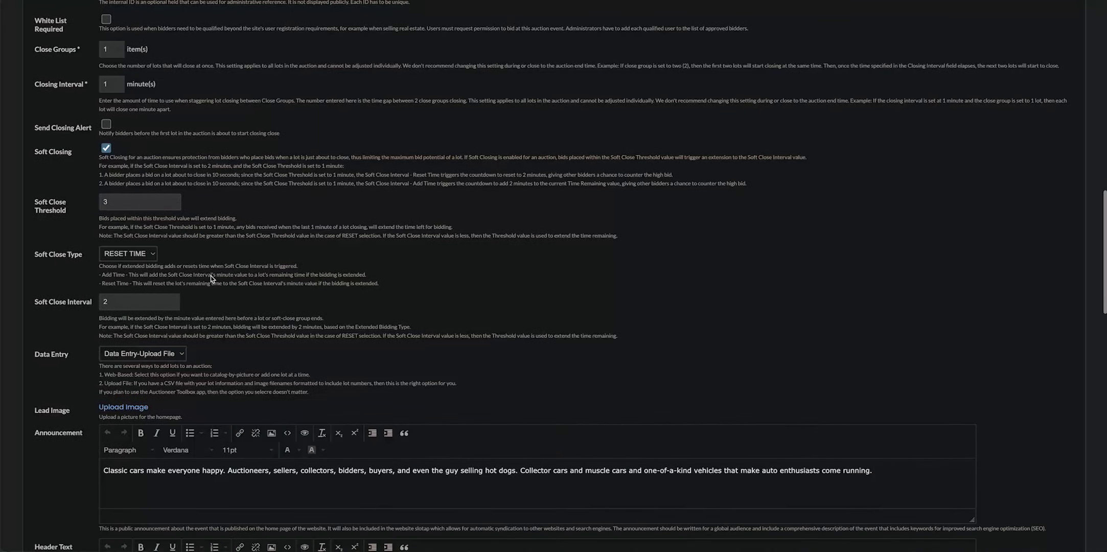
left_click(152, 304)
key("BackSpace")
Switch the Soft Close Type to ADD TIME and return it to RESET TIME.
left_click(150, 254)
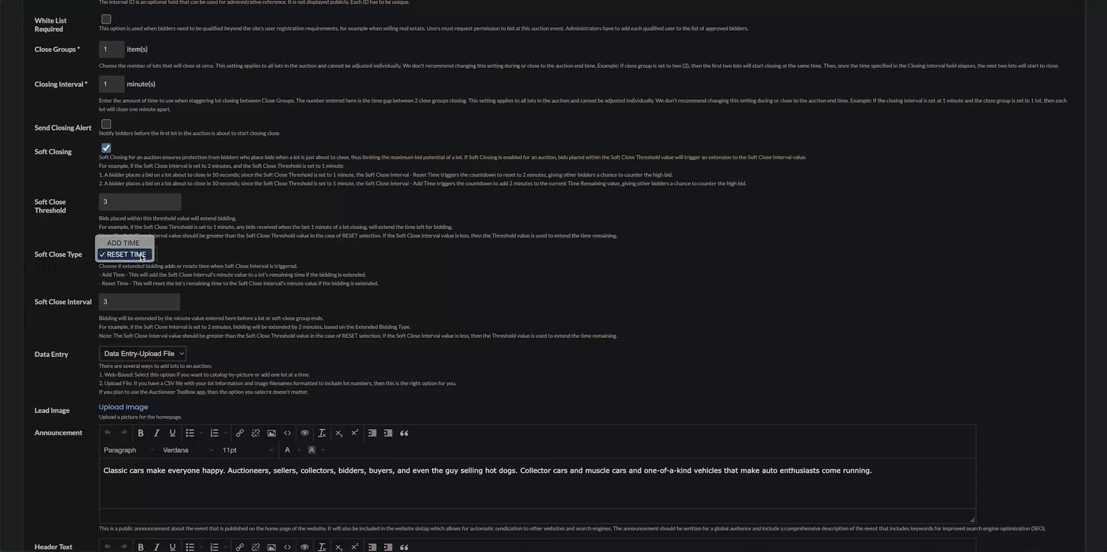
left_click(142, 255)
left_click(156, 254)
left_click(142, 248)
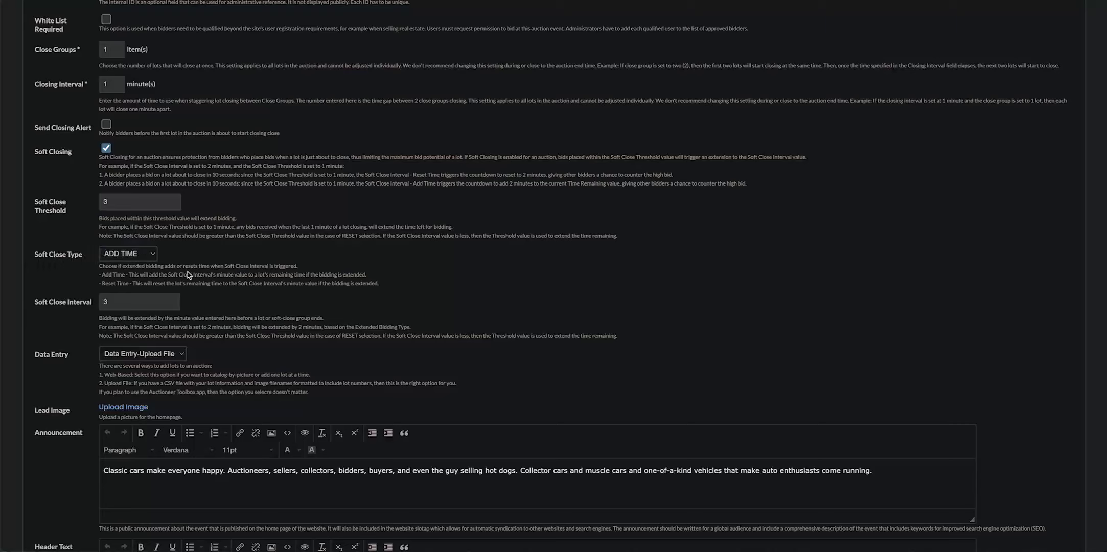
left_click(151, 255)
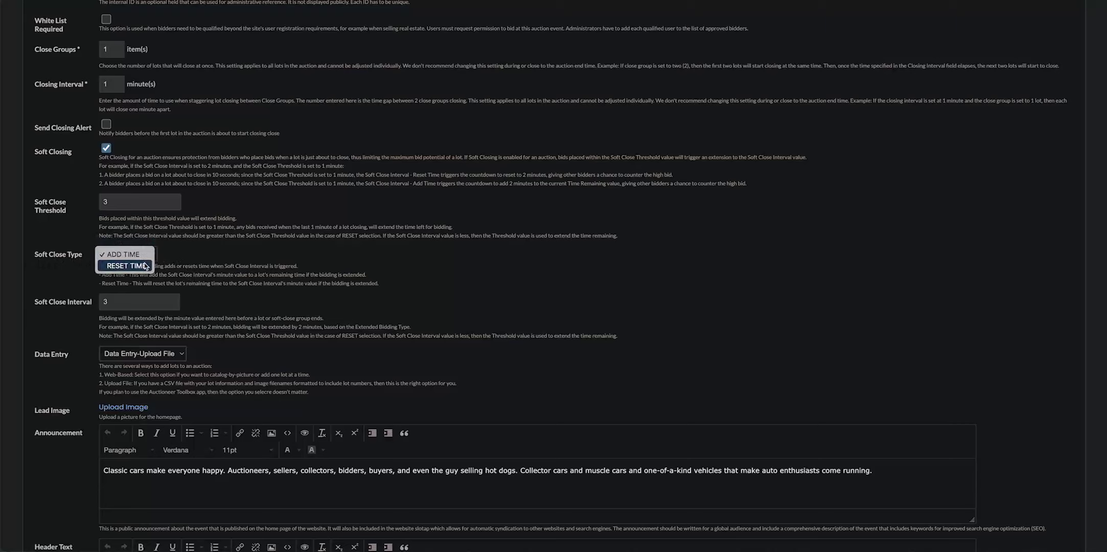
left_click(145, 266)
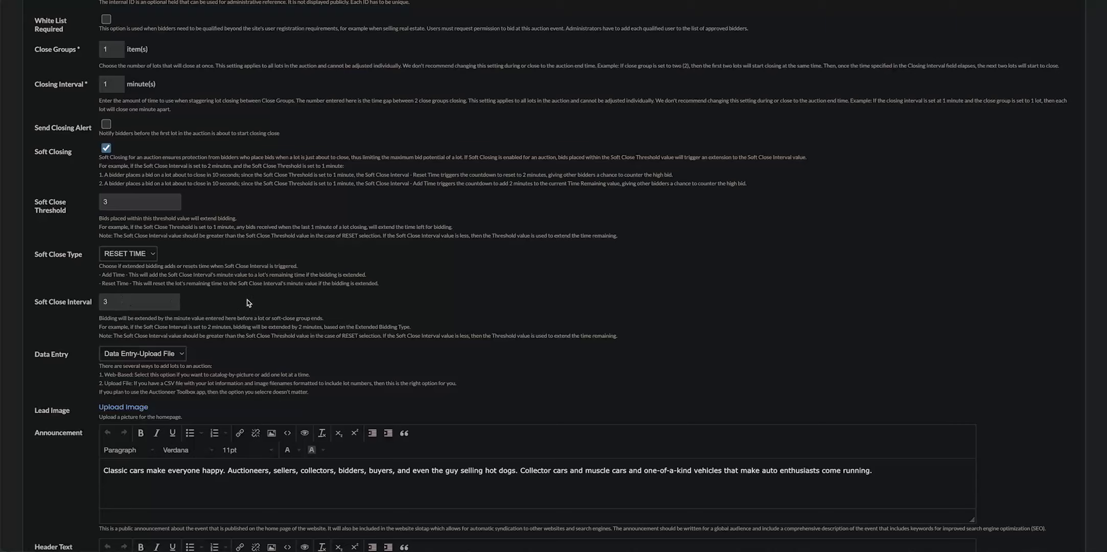
Set the auction's end time to 10/27/2023 11:28AM and save it, accepting the changed times for all lots.
scroll(246, 283, "up", 15)
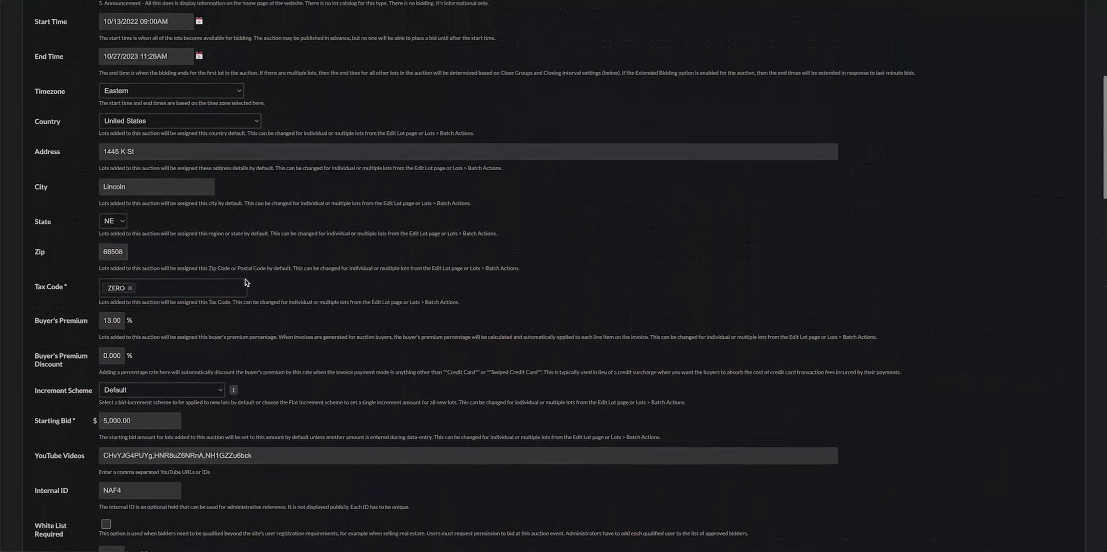
scroll(246, 283, "up", 2)
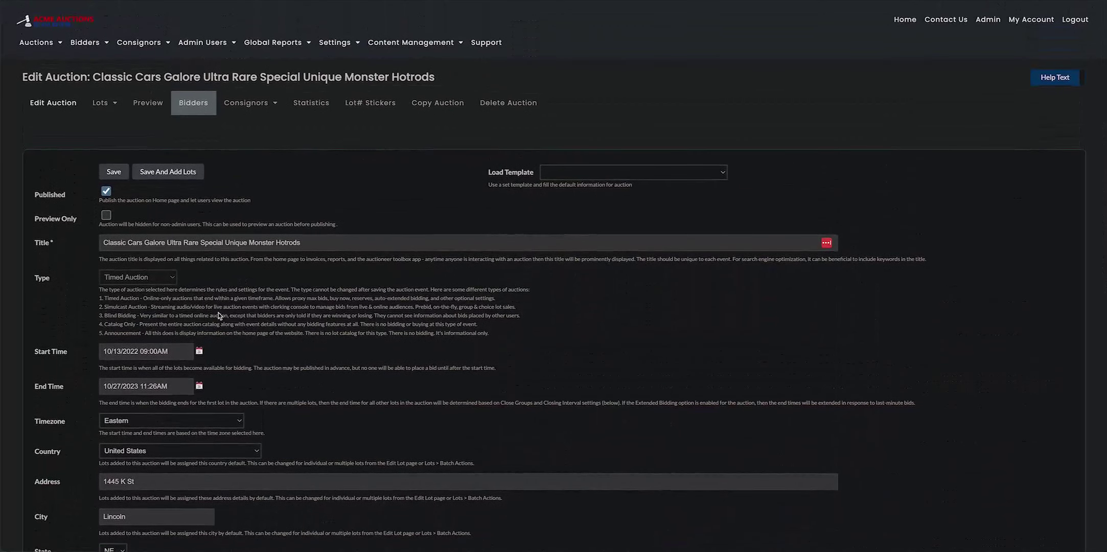
scroll(218, 312, "down", 1)
left_click(200, 322)
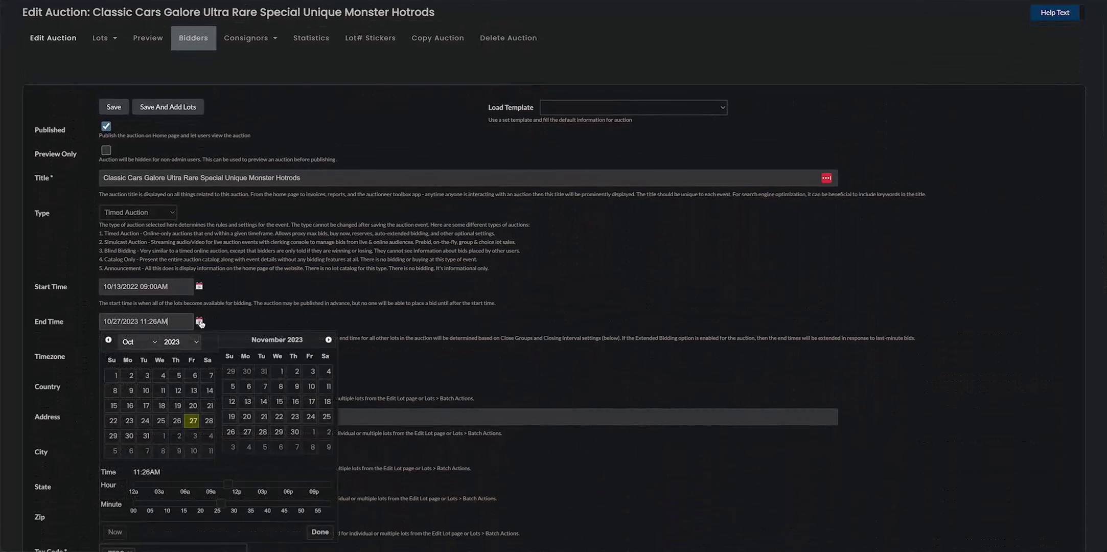
left_click(226, 505)
left_click(228, 504)
left_click_drag(230, 506, 229, 506)
left_click(320, 532)
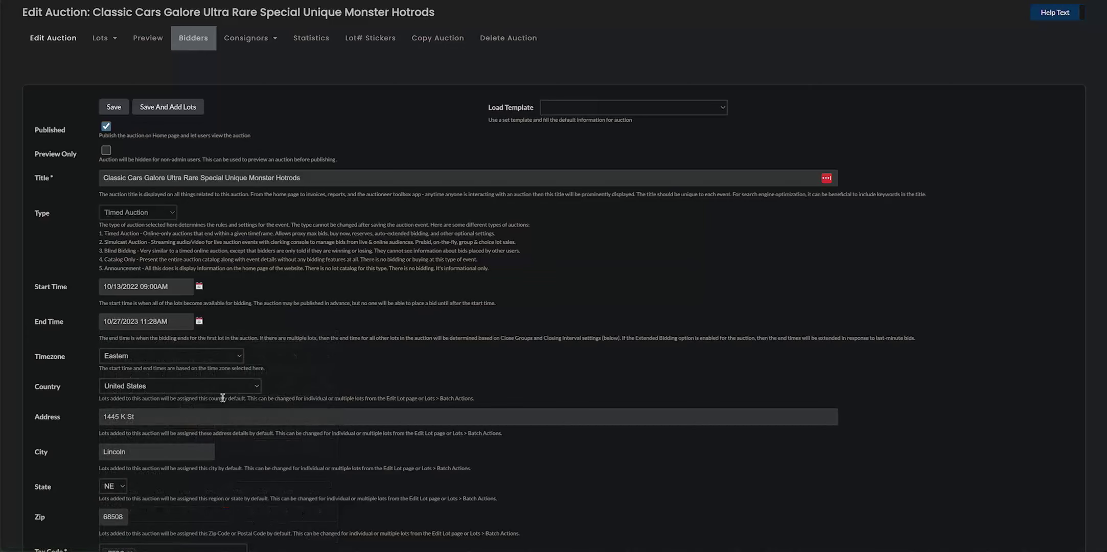
left_click(114, 107)
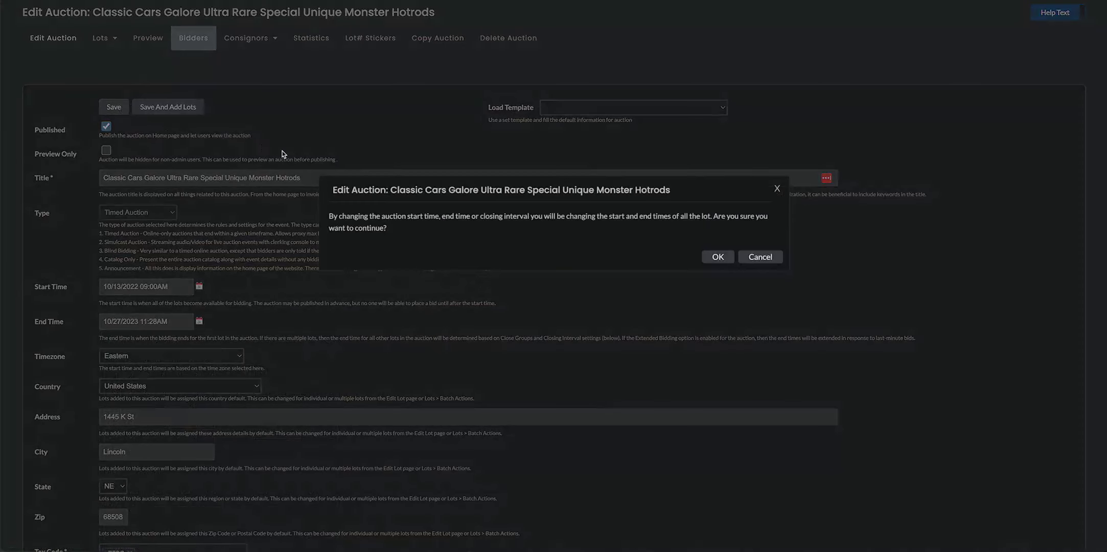
left_click(715, 257)
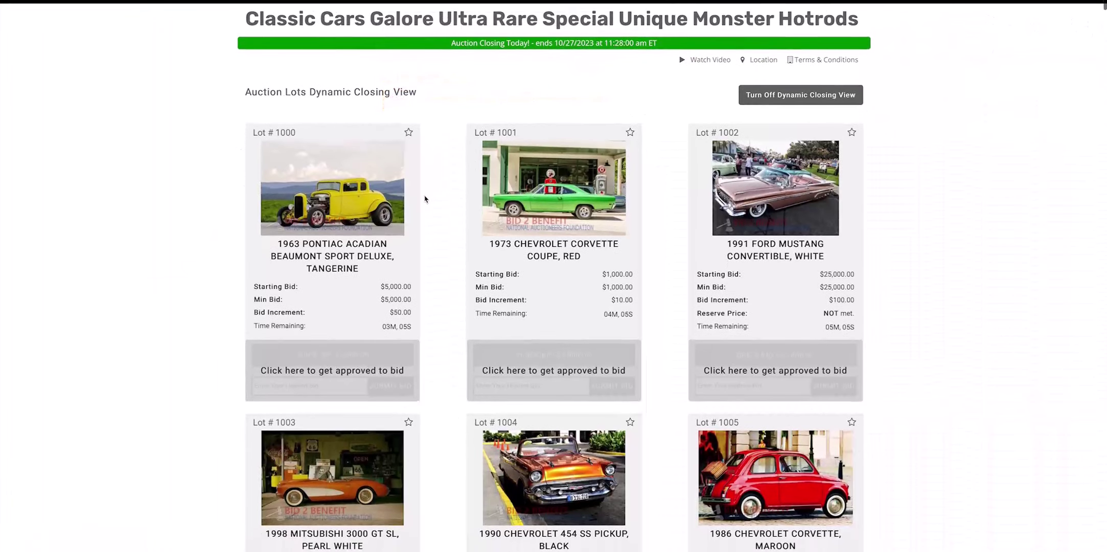
On the bidder's lot page, get approved to bid from lot 1000 by agreeing to the auction terms.
scroll(426, 199, "down", 1)
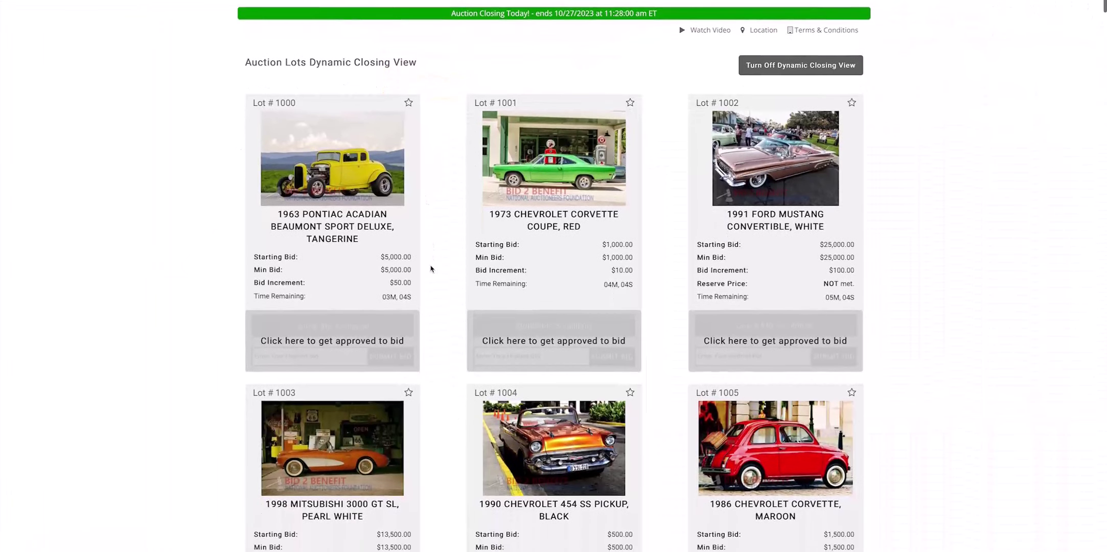
left_click(341, 342)
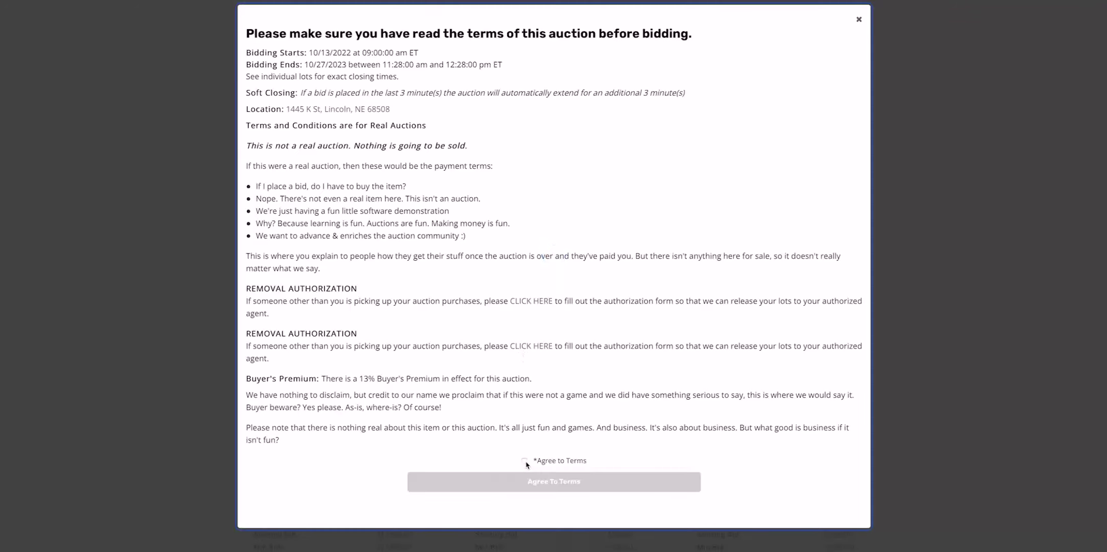
left_click(525, 462)
left_click(525, 480)
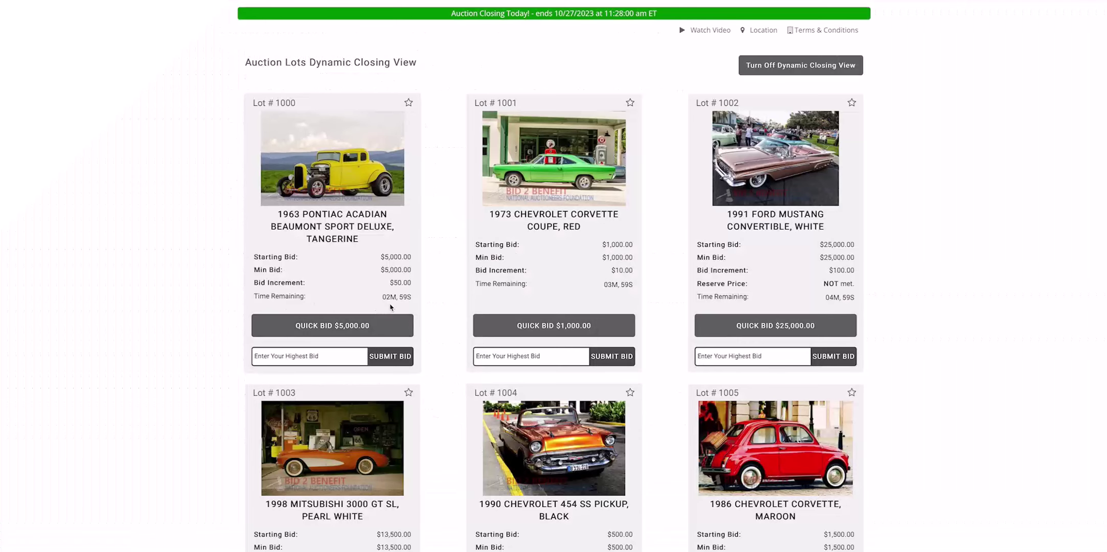
Place and confirm quick bids of $5,000.00 on lot 1000 and $1,000.00 on lot 1001.
left_click(346, 330)
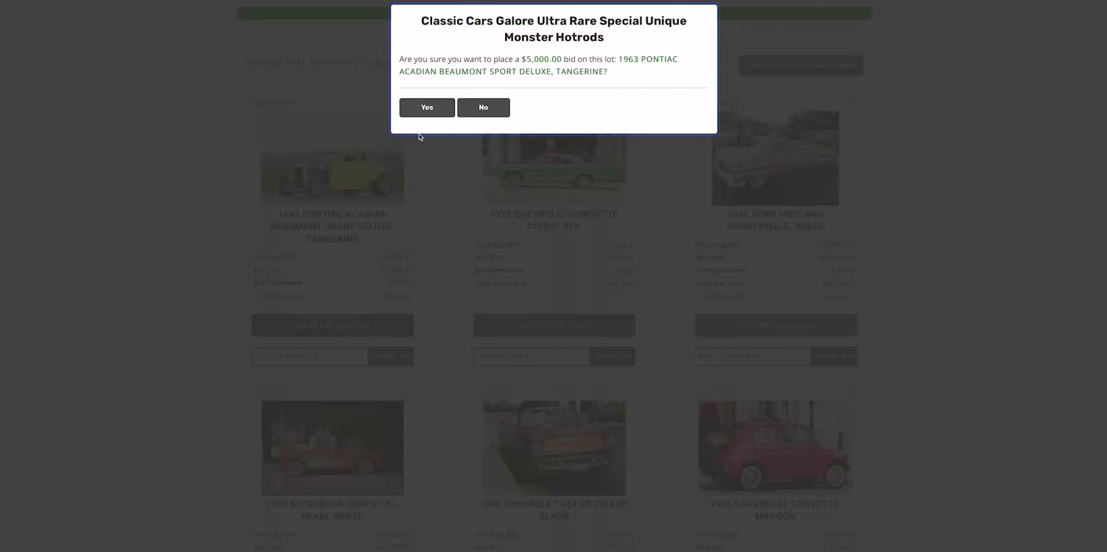
left_click(424, 112)
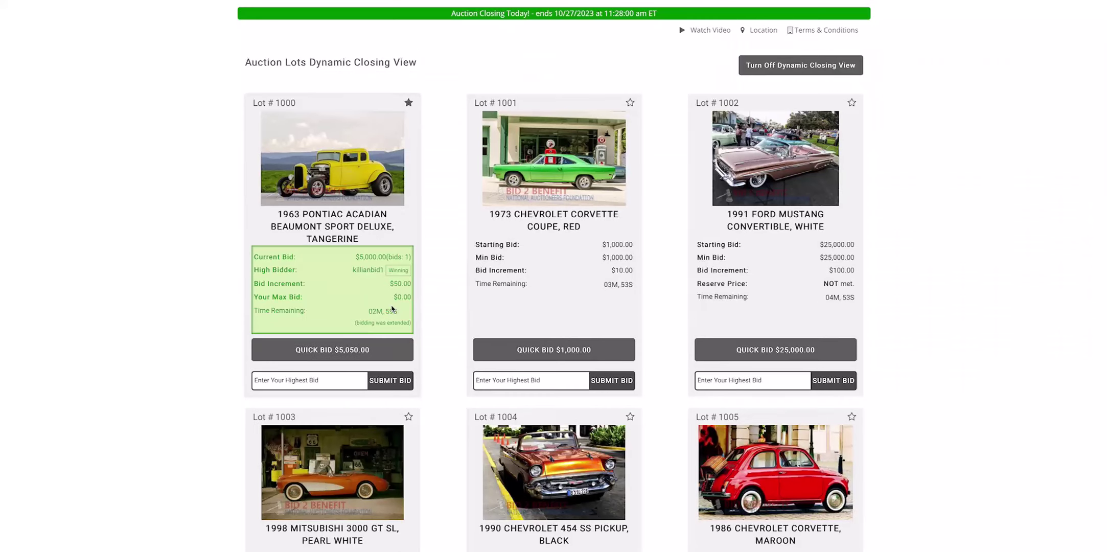
scroll(450, 308, "down", 1)
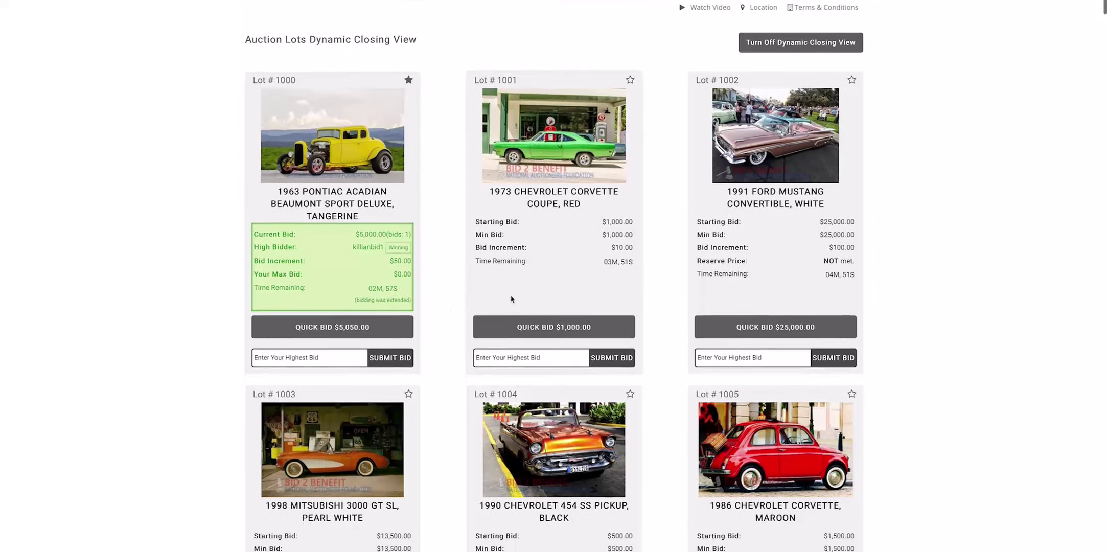
left_click_drag(604, 262, 633, 263)
left_click(557, 330)
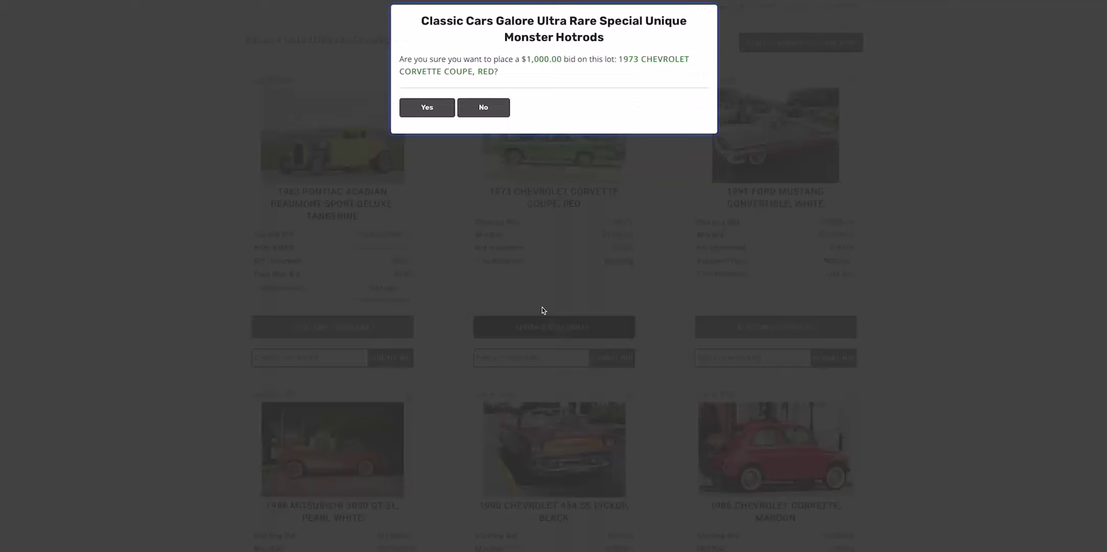
left_click(427, 107)
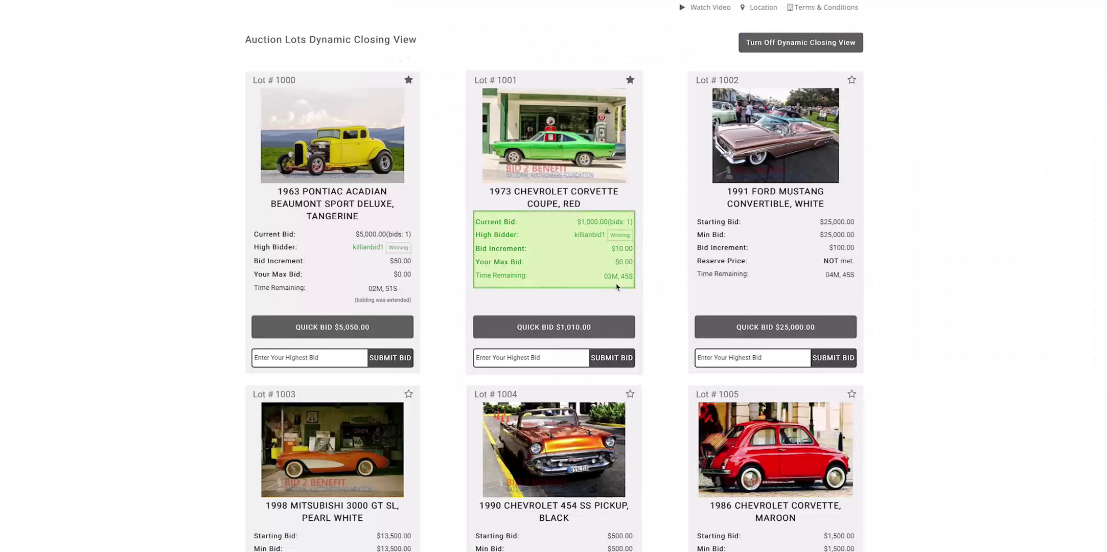
scroll(437, 312, "down", 1)
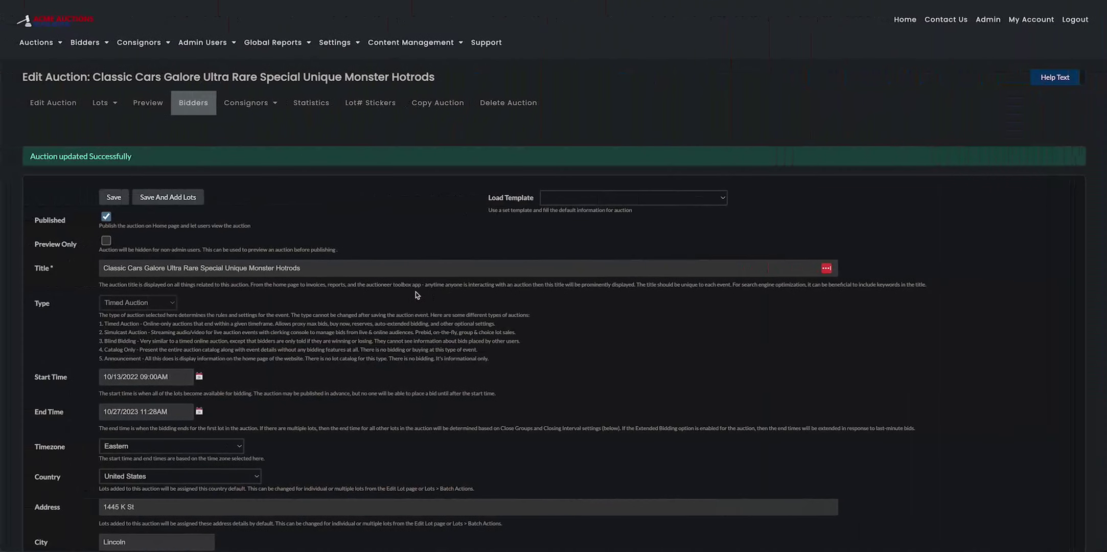
Return to the auction's edit page, set the Soft Close Type to ADD TIME and save the auction.
scroll(409, 294, "down", 8)
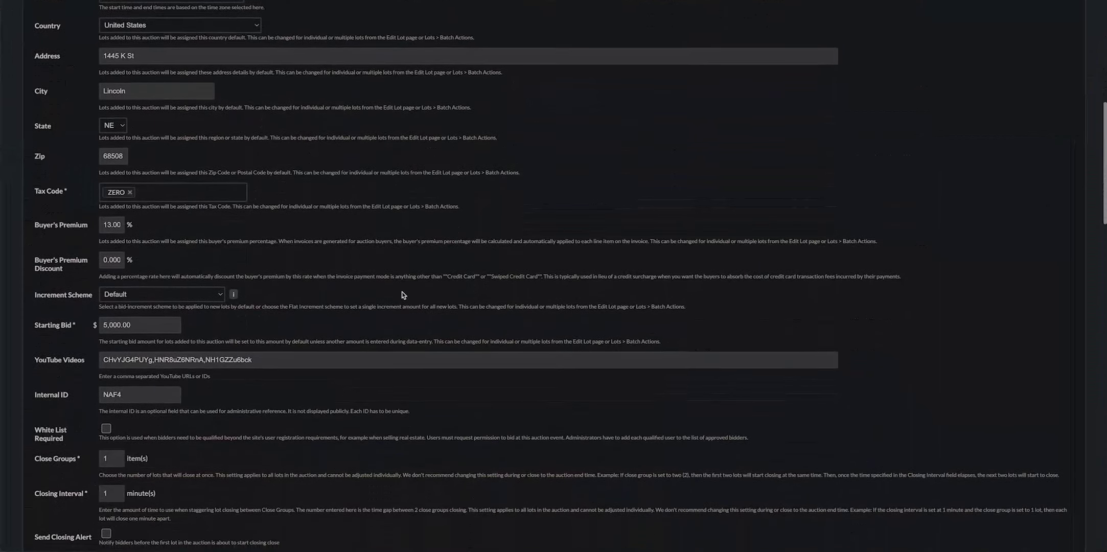
scroll(404, 295, "down", 6)
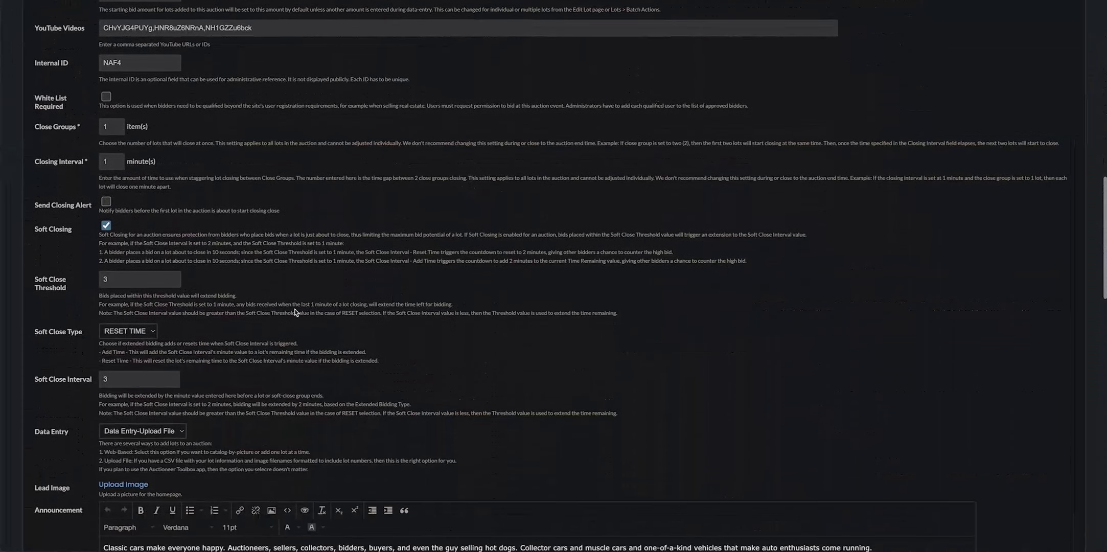
left_click(145, 331)
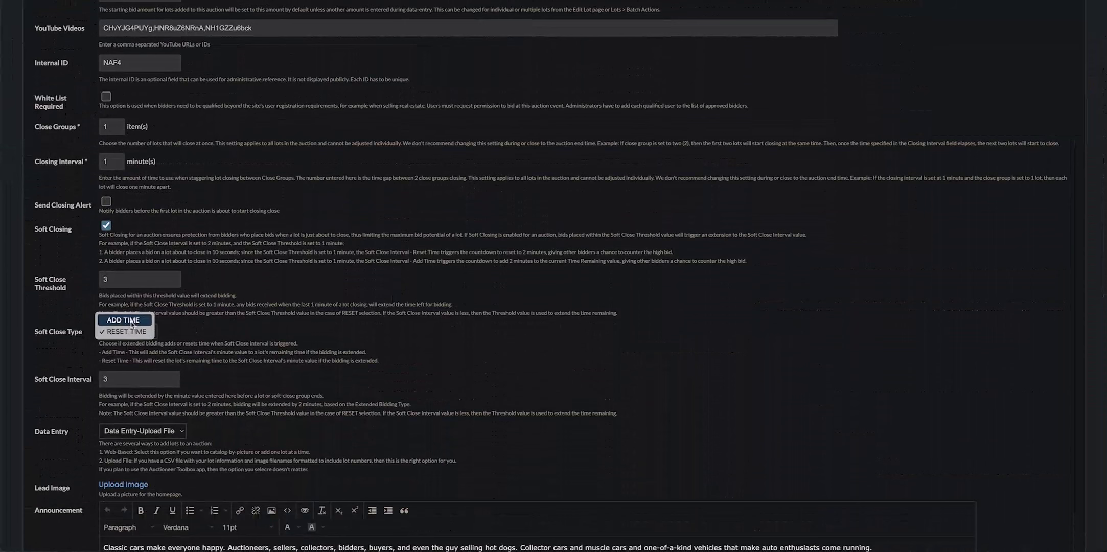
left_click(131, 324)
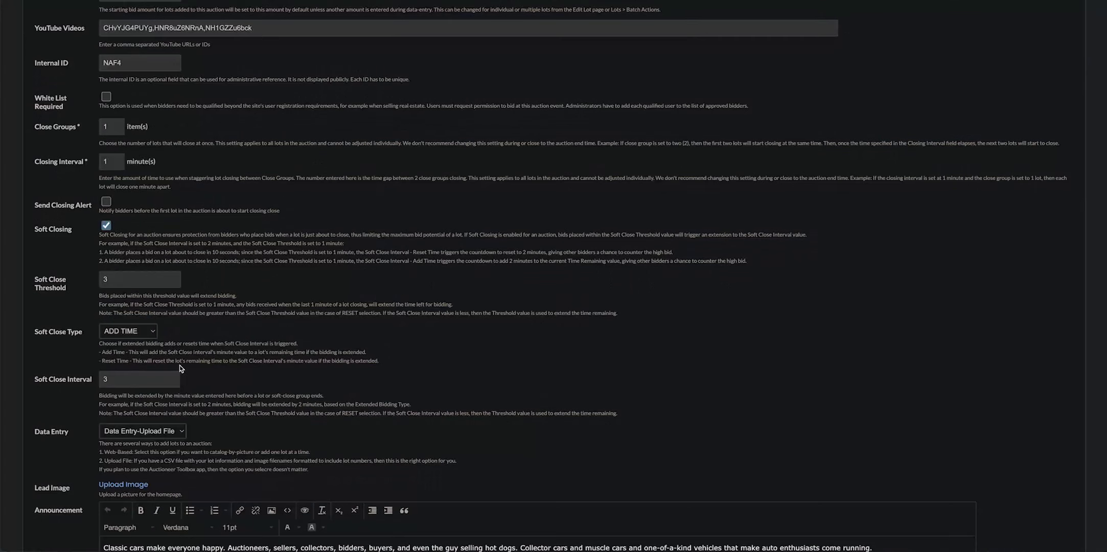
scroll(166, 331, "up", 10)
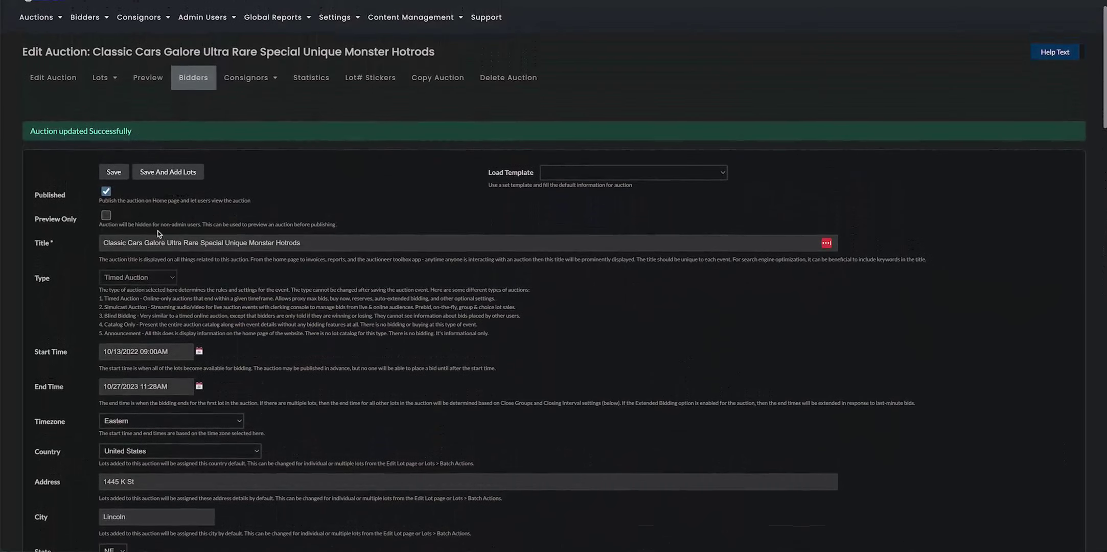
left_click(115, 174)
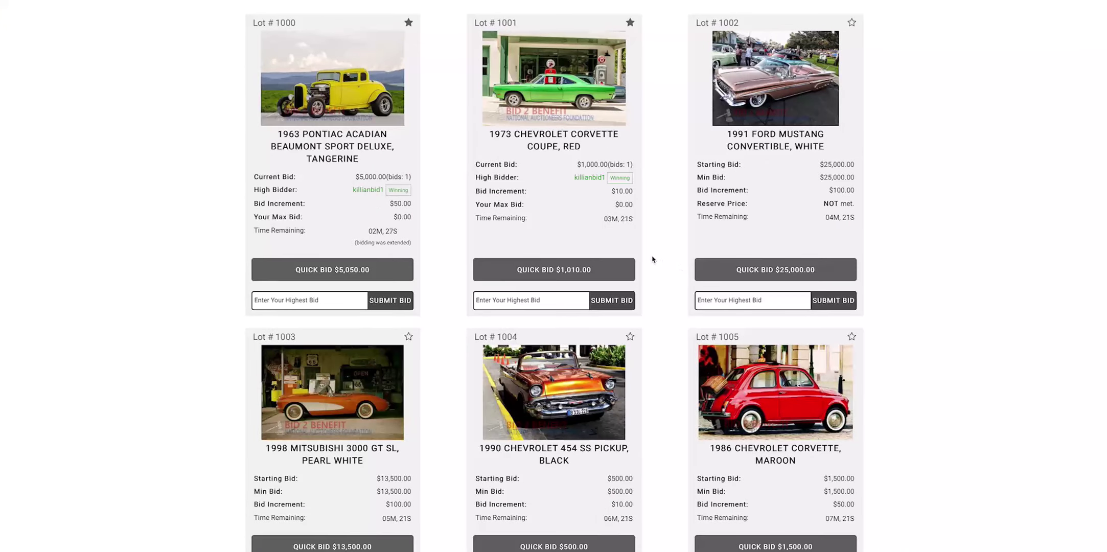
Place the $5,050.00 quick bid on lot 1000 on the bidder's lot page.
left_click(332, 279)
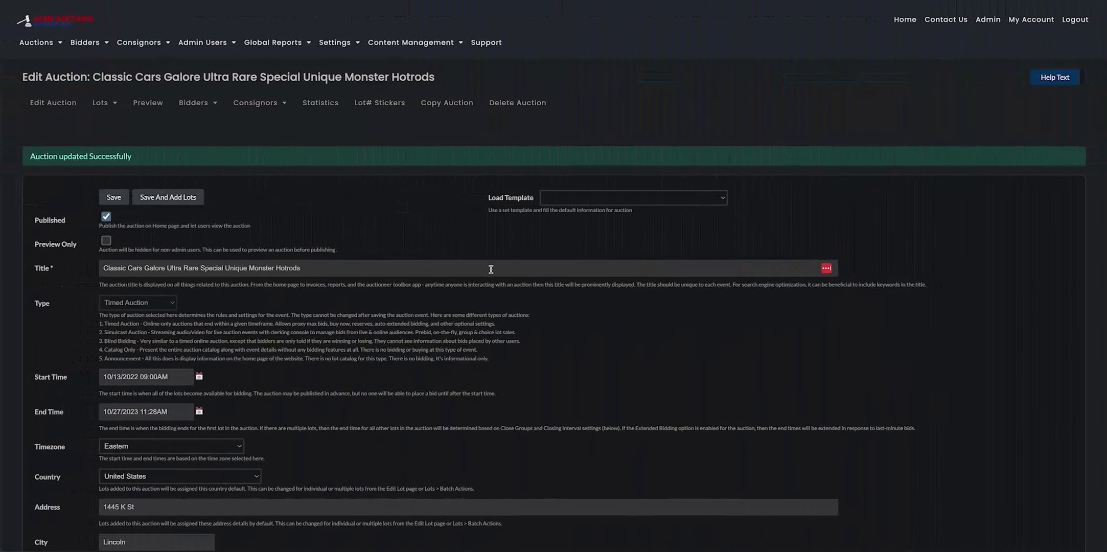
On the auction's edit page, set the Soft Close Threshold to 5 and save the auction.
scroll(493, 271, "down", 2)
scroll(491, 270, "down", 10)
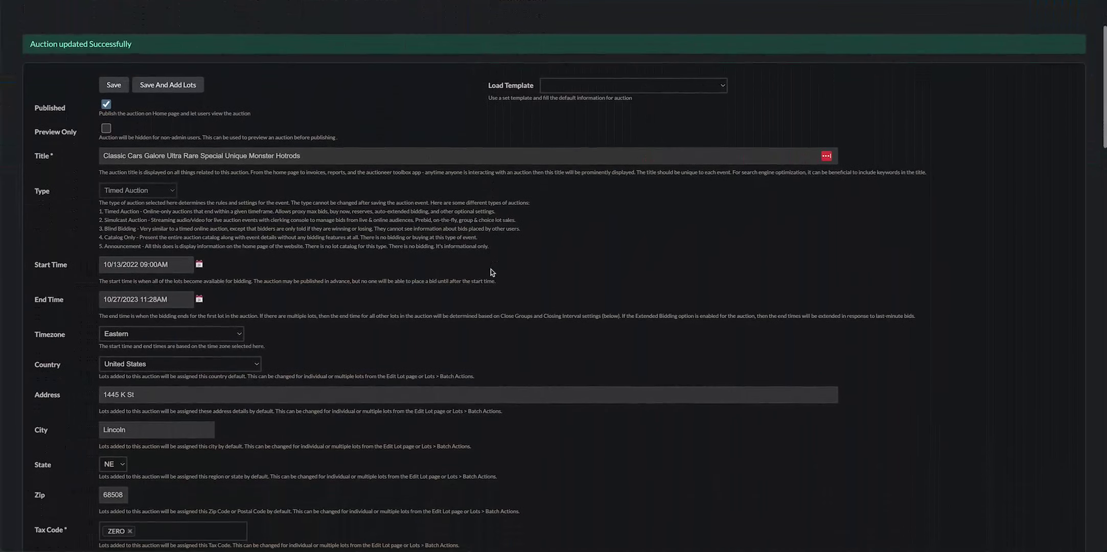
scroll(492, 272, "down", 2)
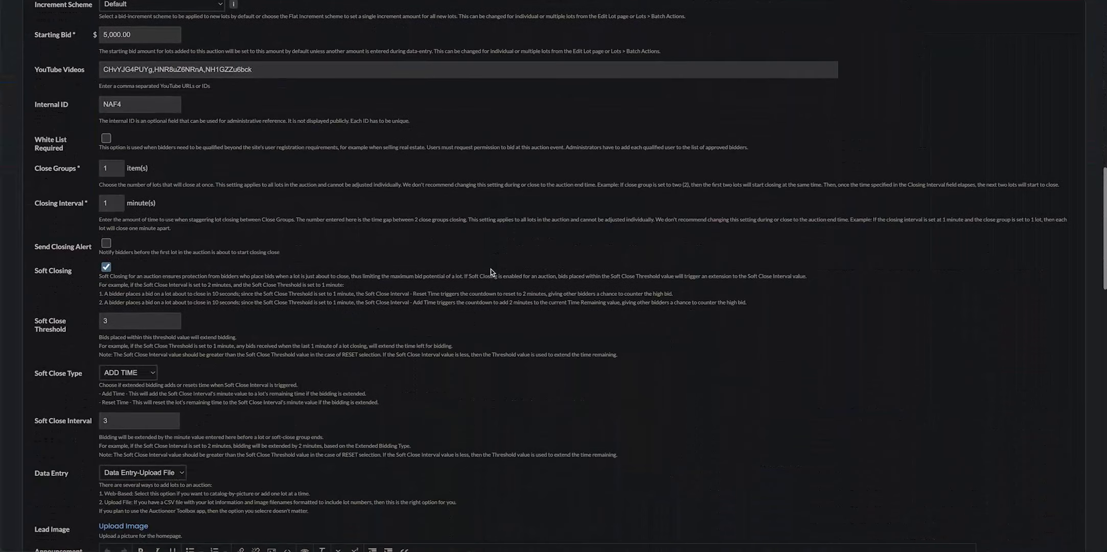
left_click(124, 316)
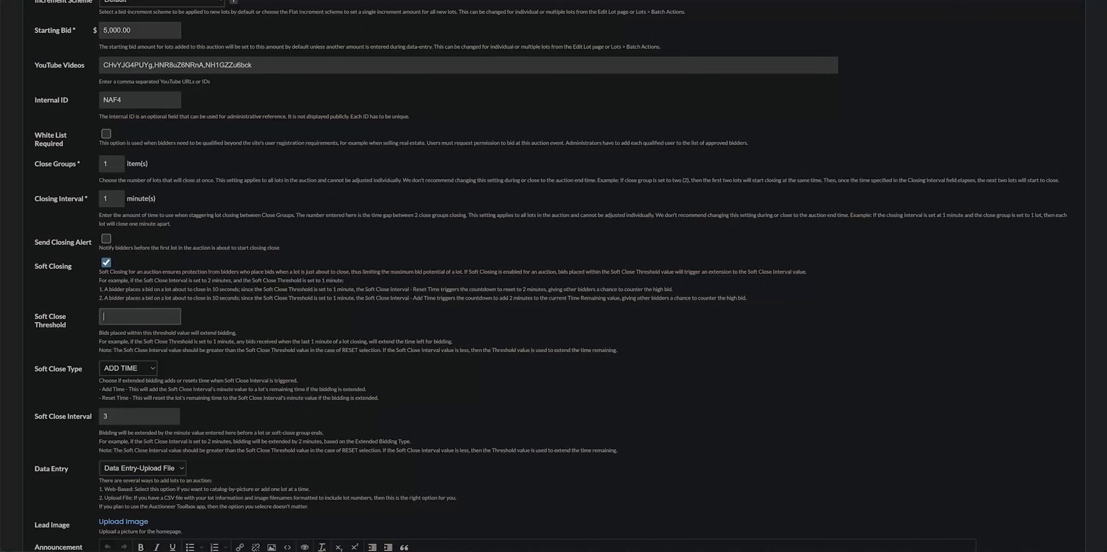
type("3")
key("Return")
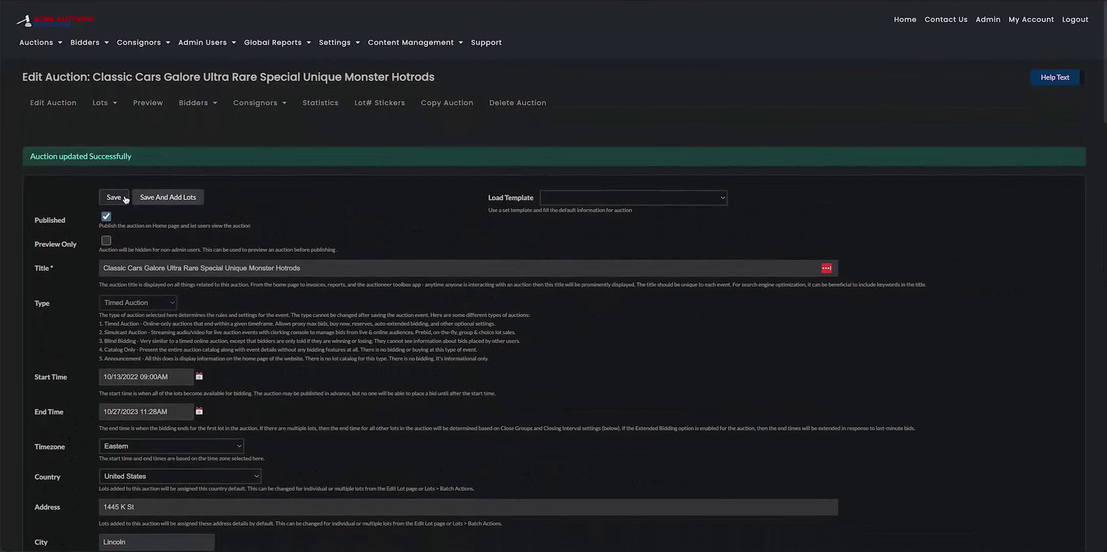
left_click(128, 198)
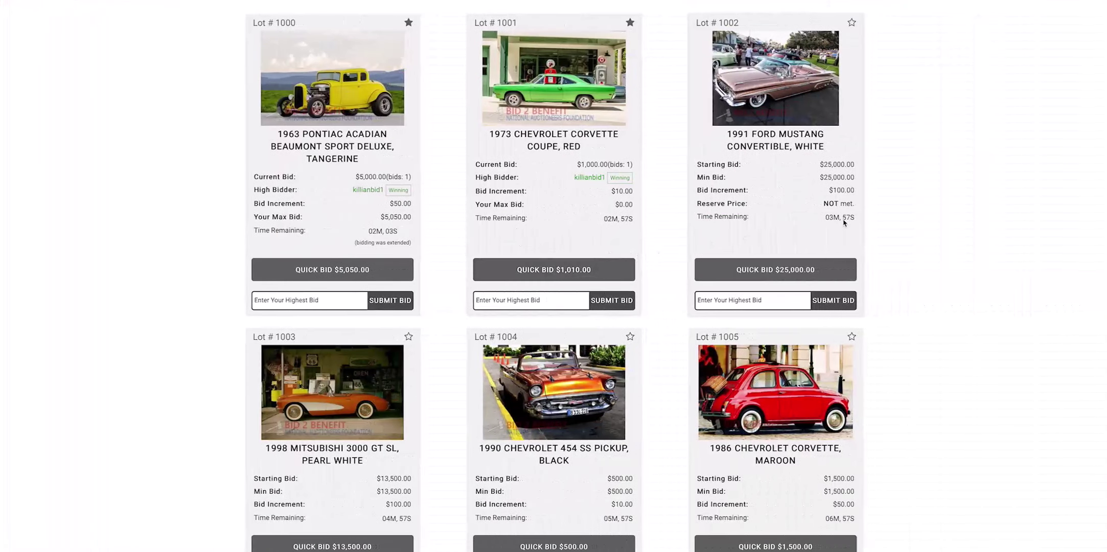
On the bidder's lot page, place and confirm the $25,000.00 quick bid on lot 1002.
left_click(796, 272)
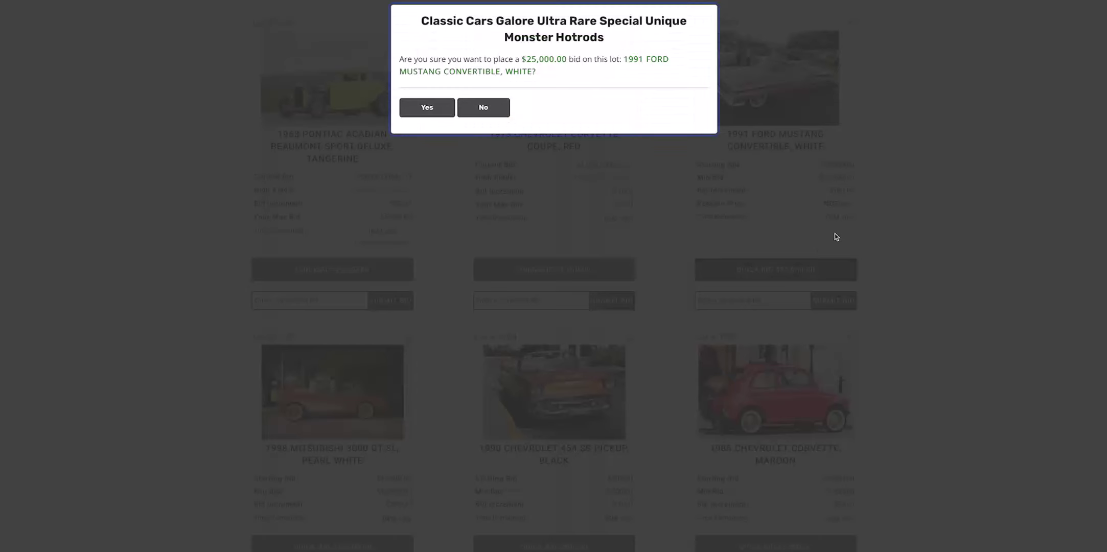
left_click(425, 110)
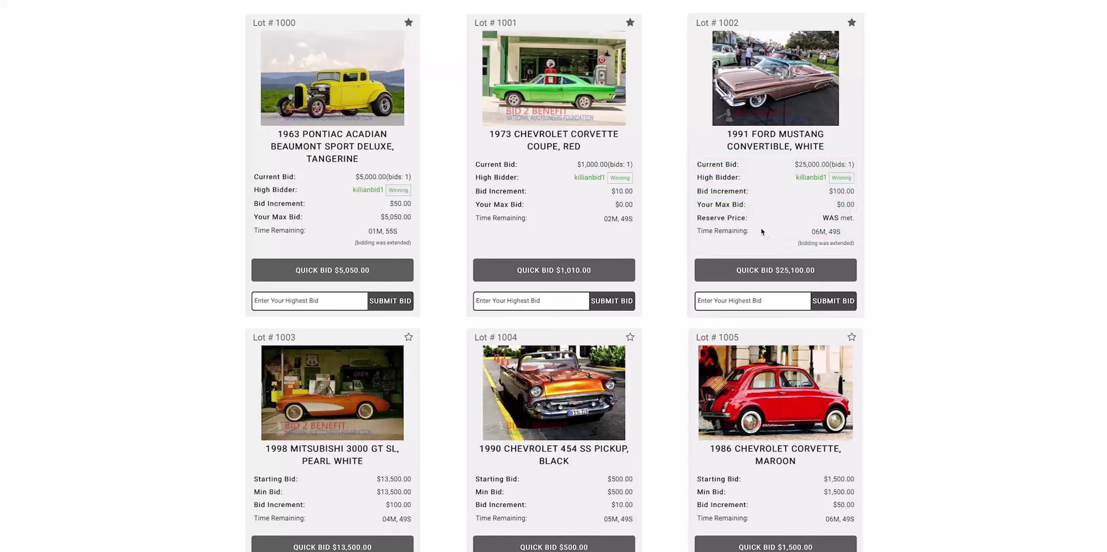
scroll(675, 225, "down", 3)
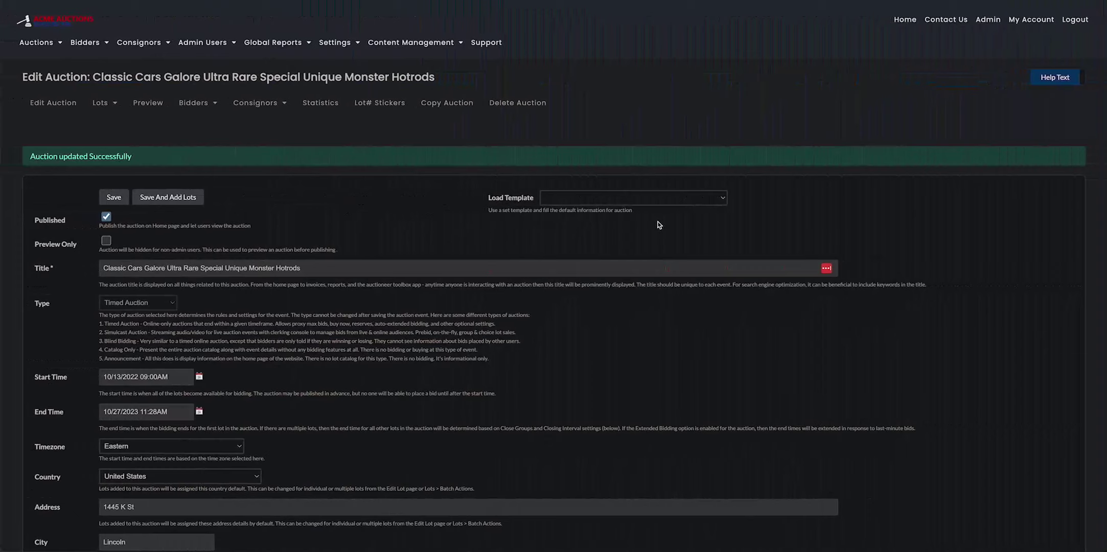
Go back to the Soft Closing settings on the auction's edit page.
scroll(652, 224, "down", 7)
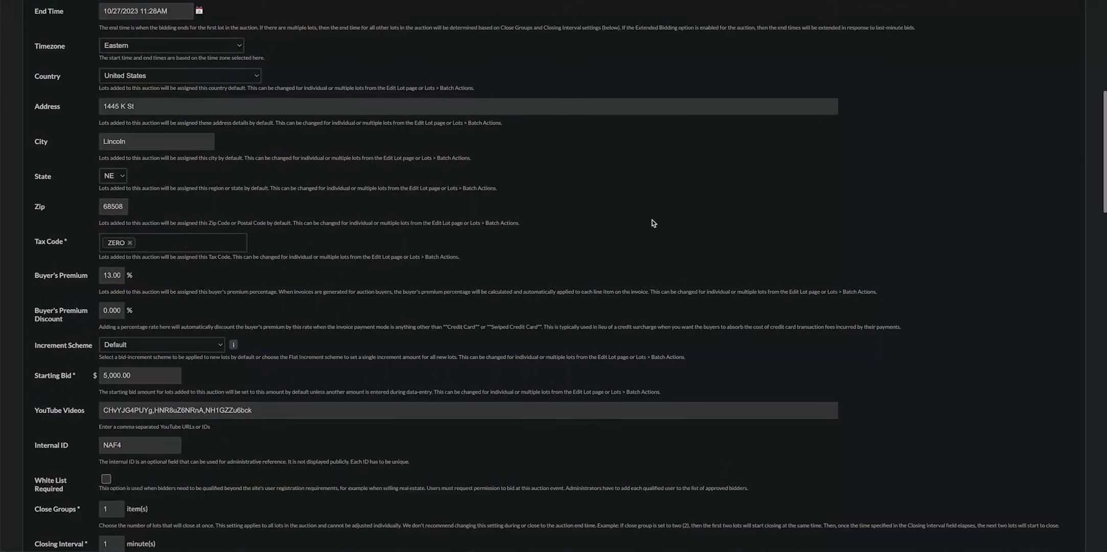
scroll(653, 224, "down", 5)
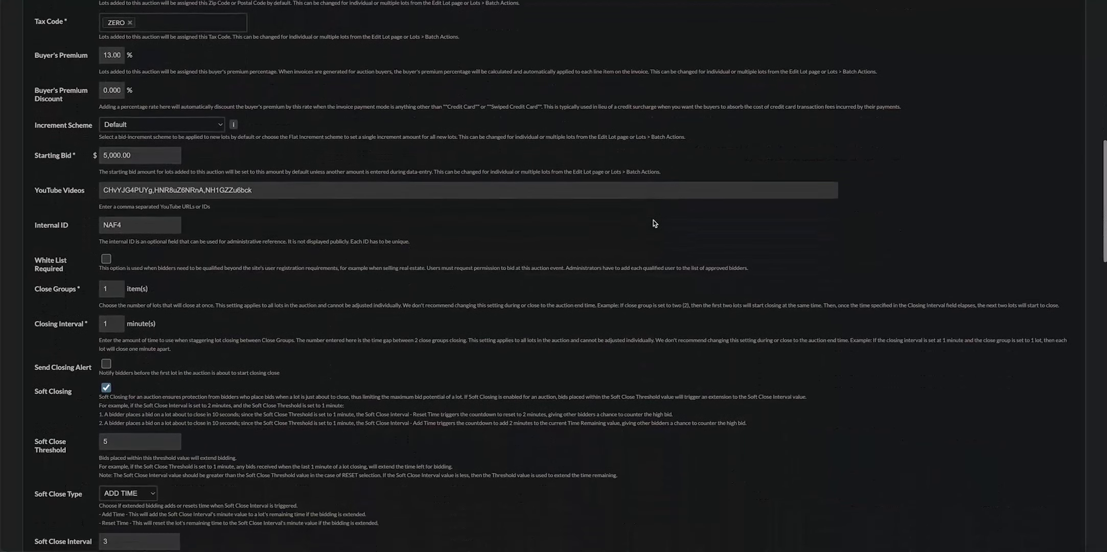
scroll(654, 224, "down", 1)
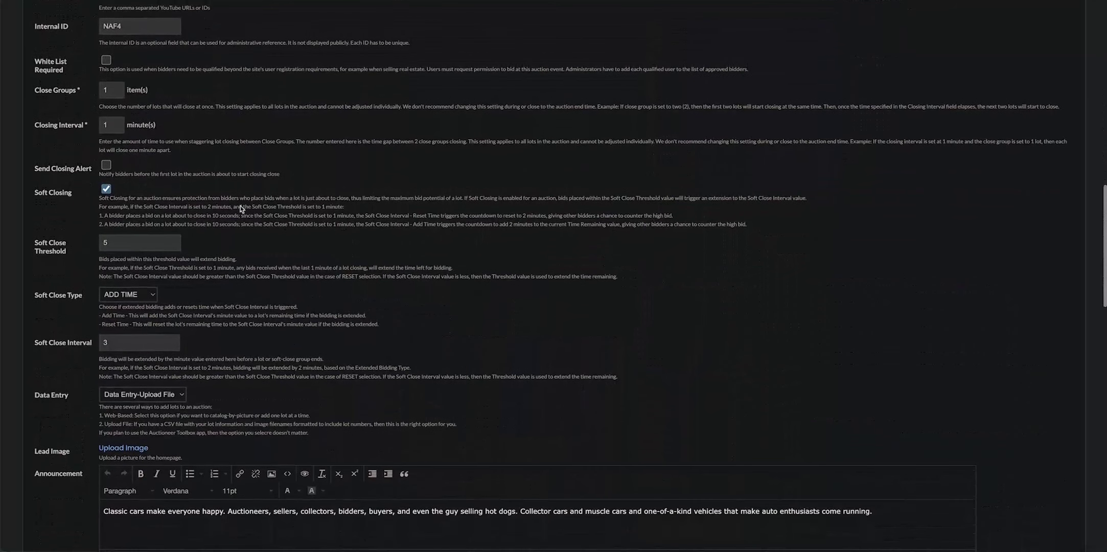